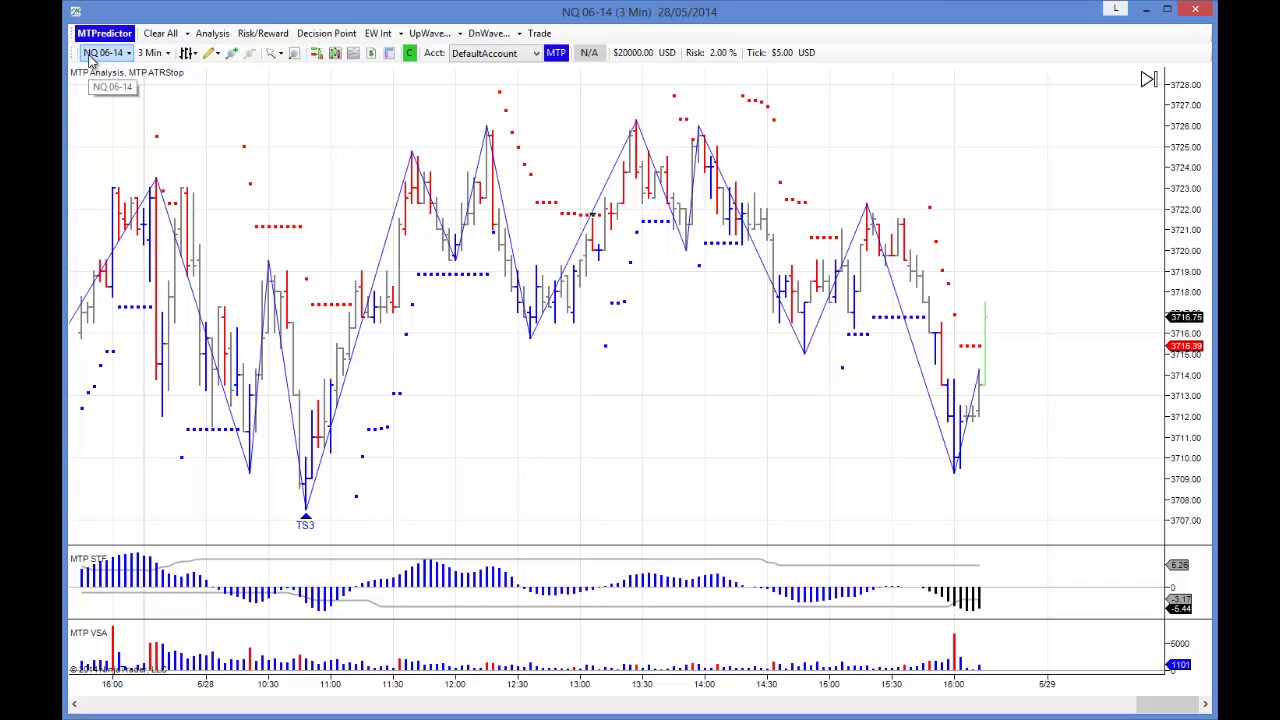
Pan the 3-minute NQ 06-14 chart back to show the previous afternoon's bars.
left_click_drag(677, 409, 740, 410)
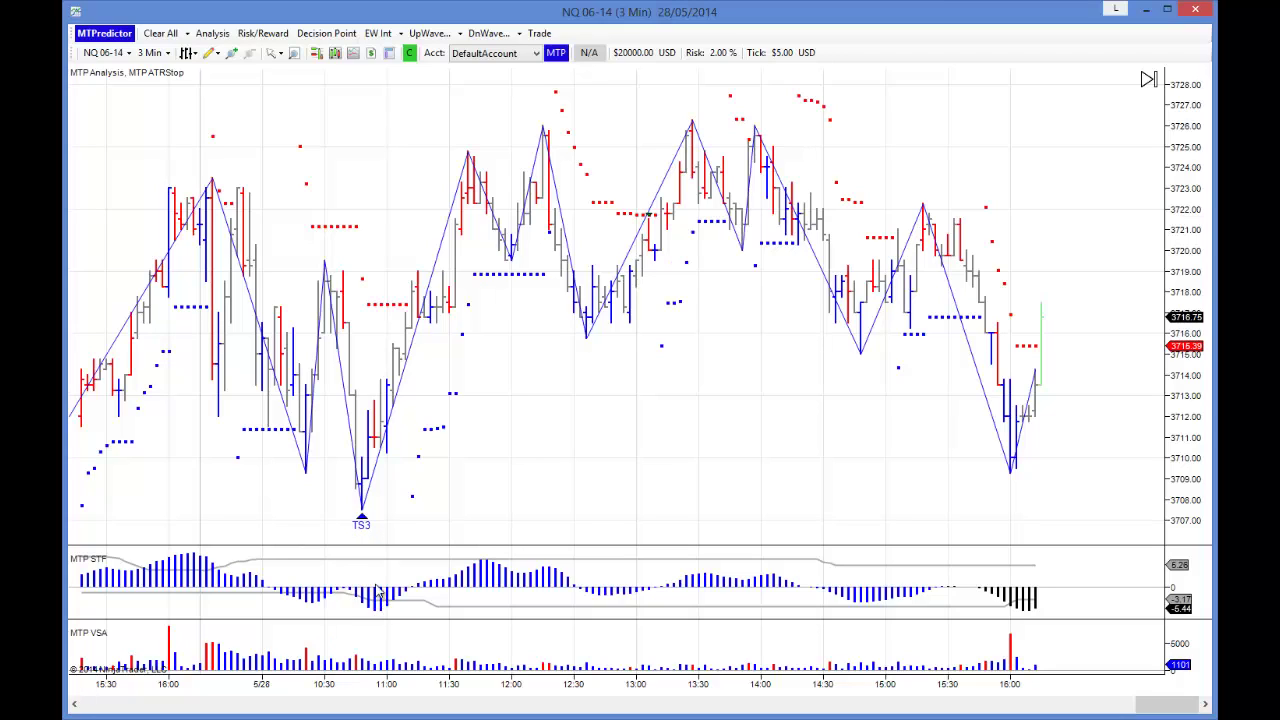
right_click(364, 480)
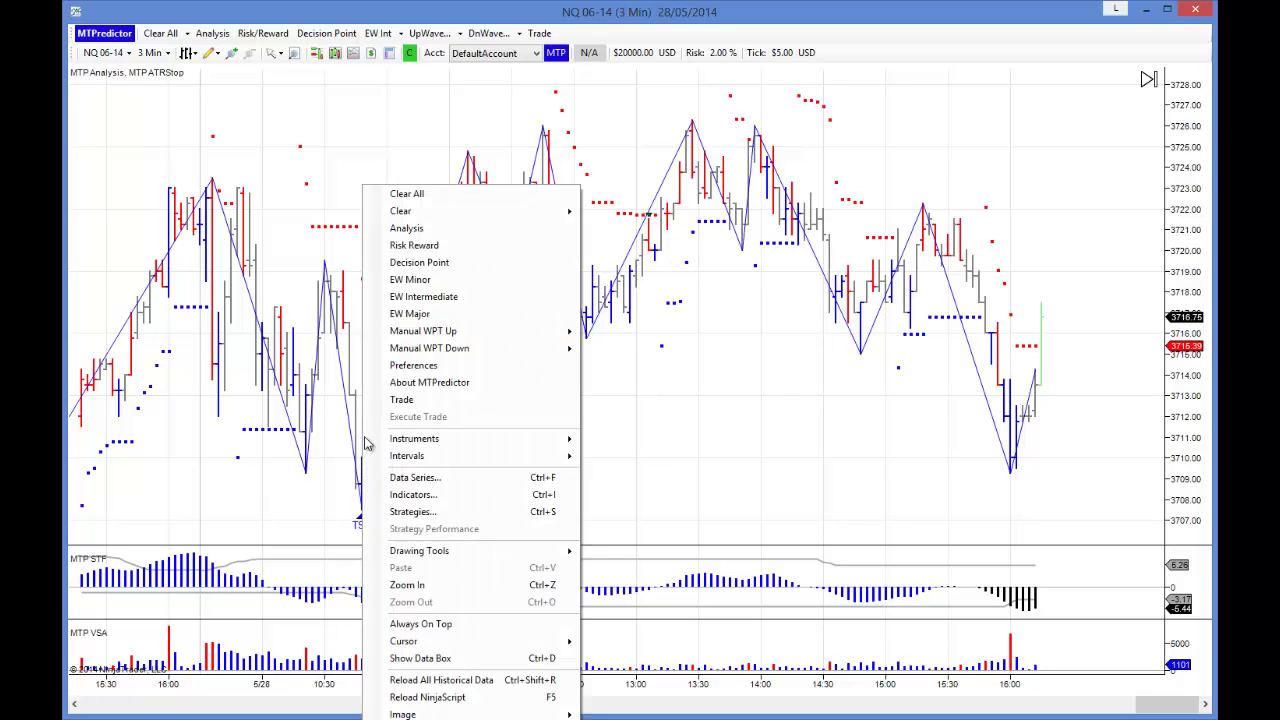
Draw wave-c zones, 3710.25 long entry, 3707.25 stop and R/R 4.0 target 3722.25 on DefaultAccount.
left_click(412, 233)
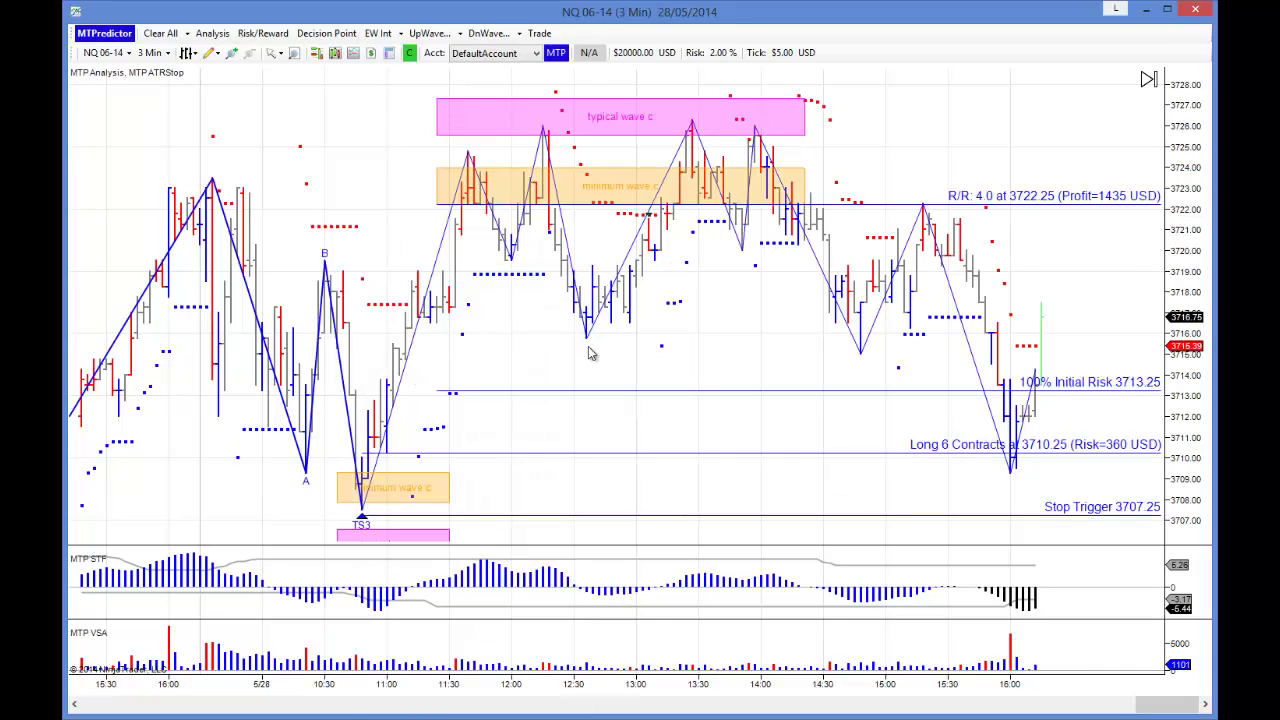
left_click_drag(594, 345, 536, 343)
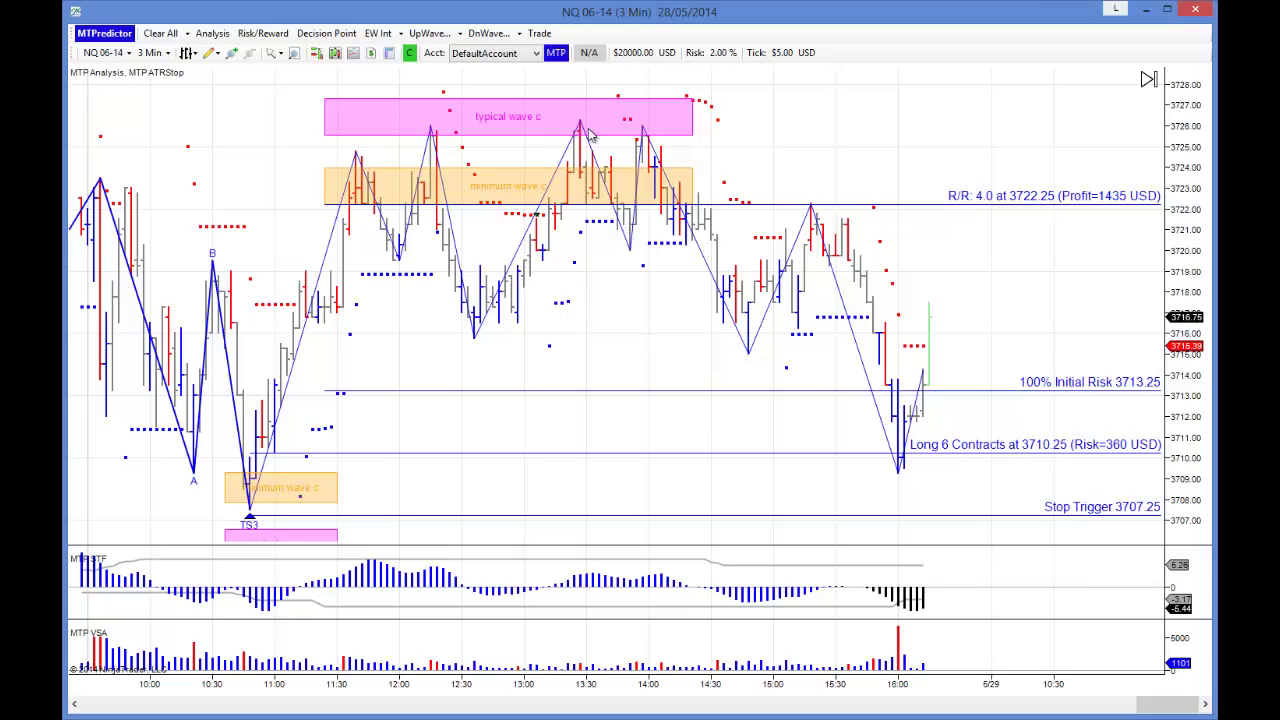
left_click(535, 56)
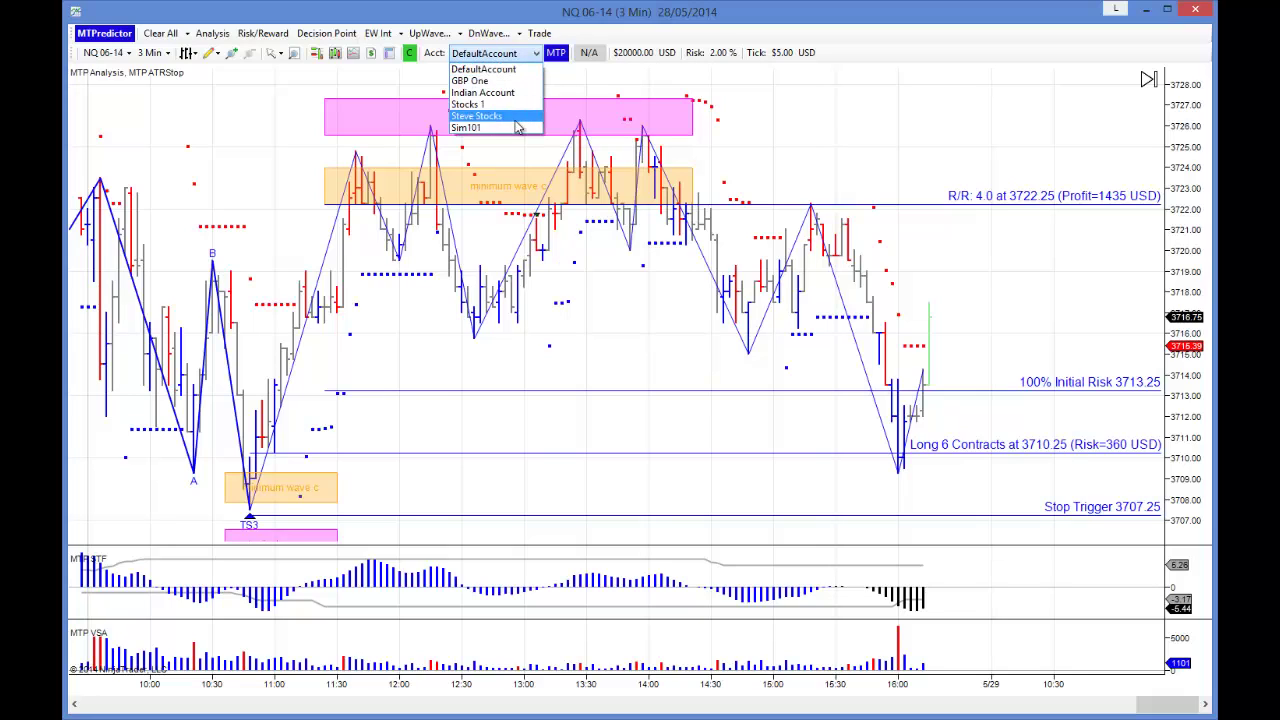
left_click(288, 115)
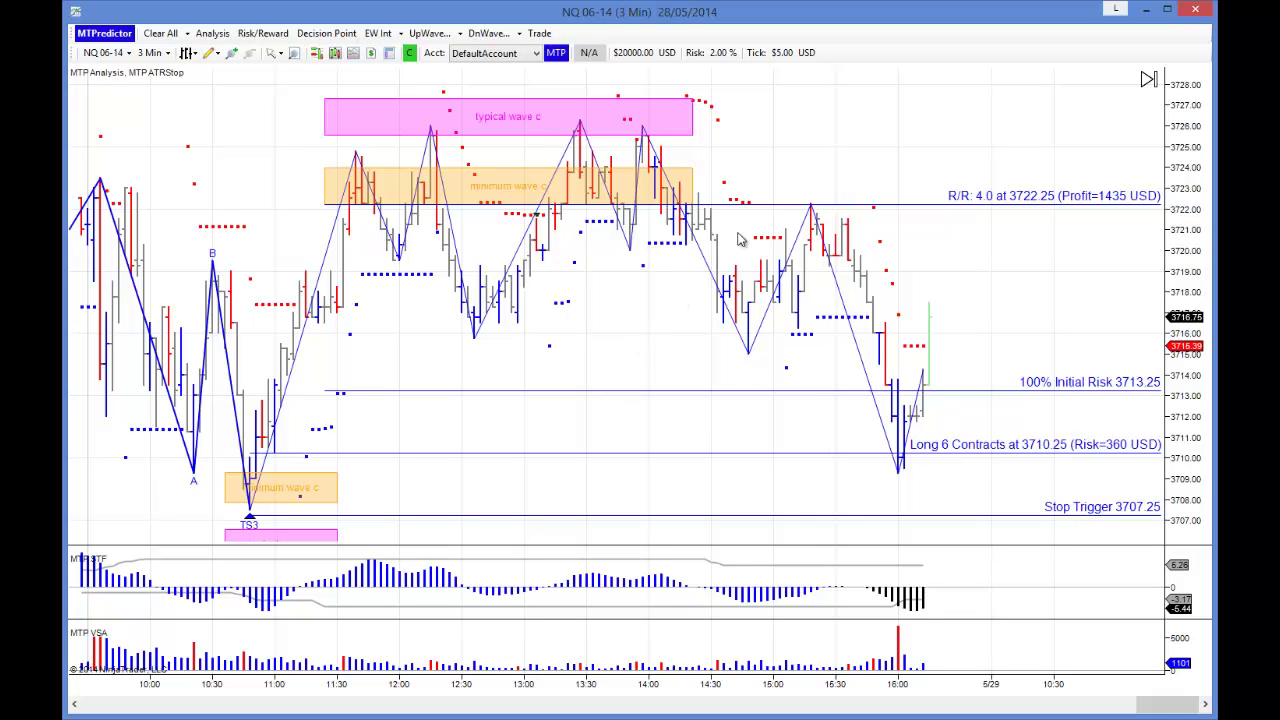
scroll(531, 374, "up", 5)
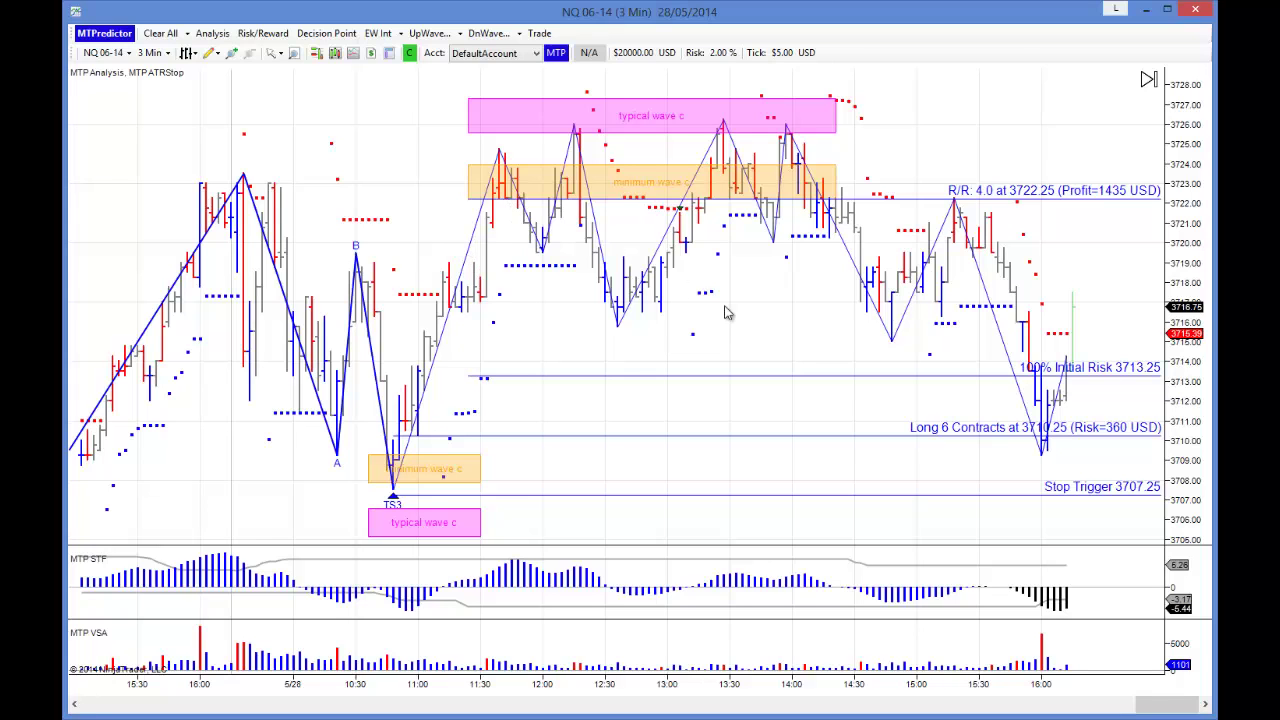
Review the chart, then wipe the wave-c zones and trade-plan lines, keeping bars, swing lines and TS3.
scroll(690, 322, "down", 2)
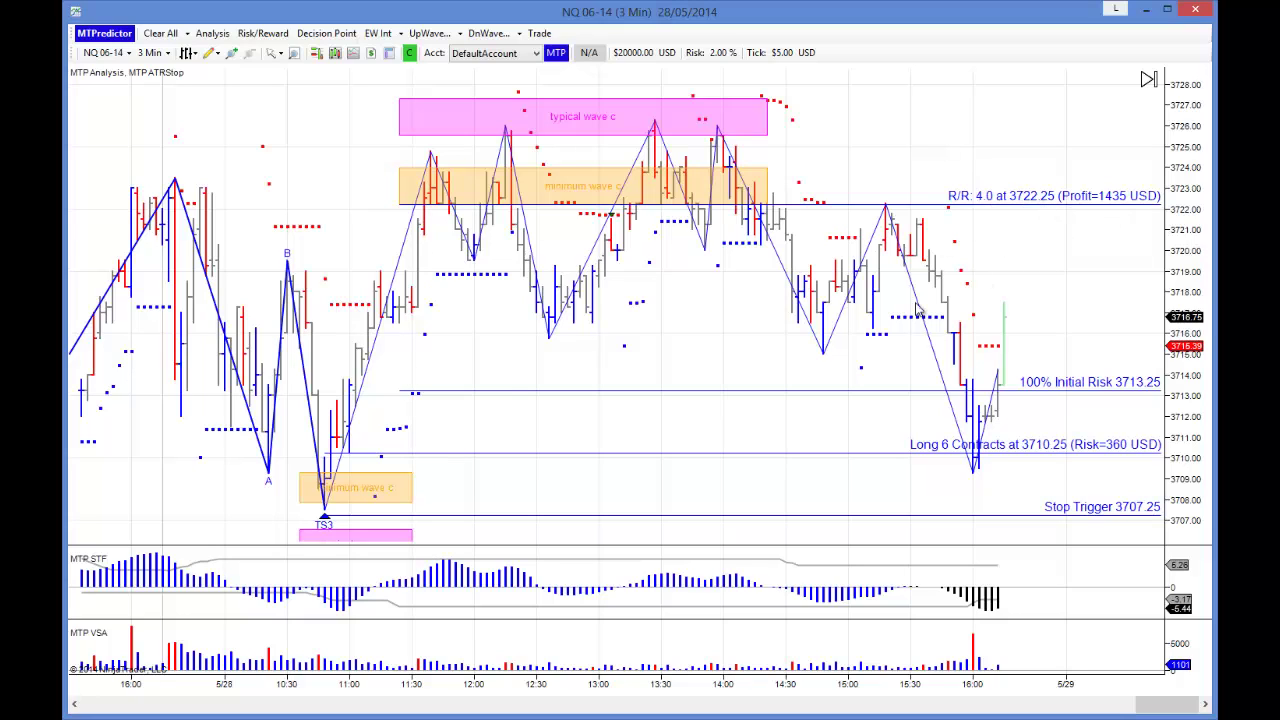
left_click_drag(497, 374, 630, 364)
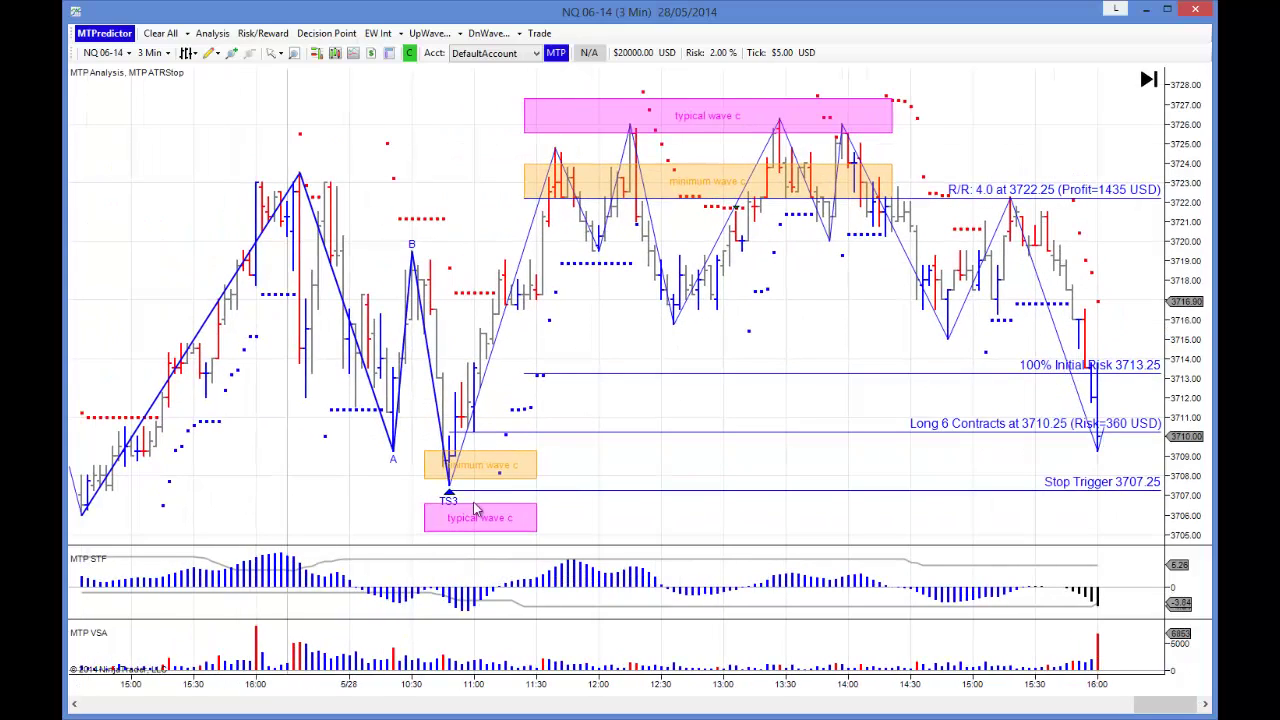
left_click_drag(571, 477, 462, 474)
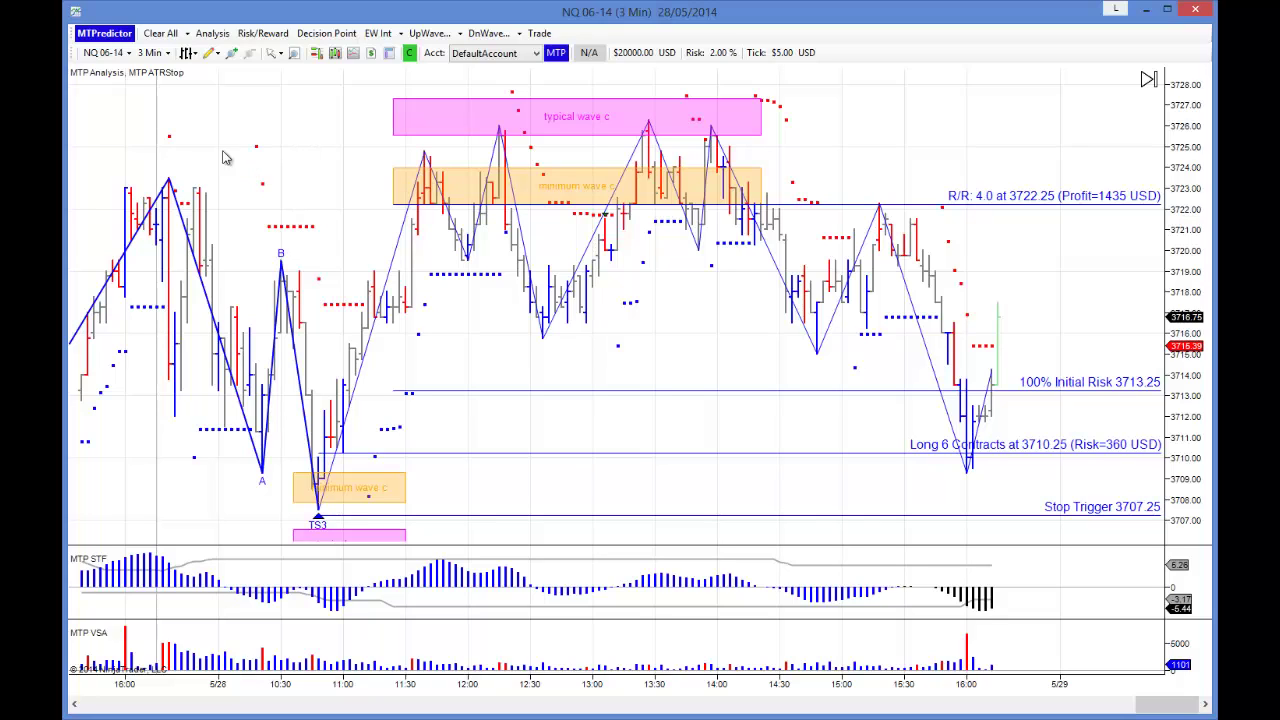
left_click(163, 34)
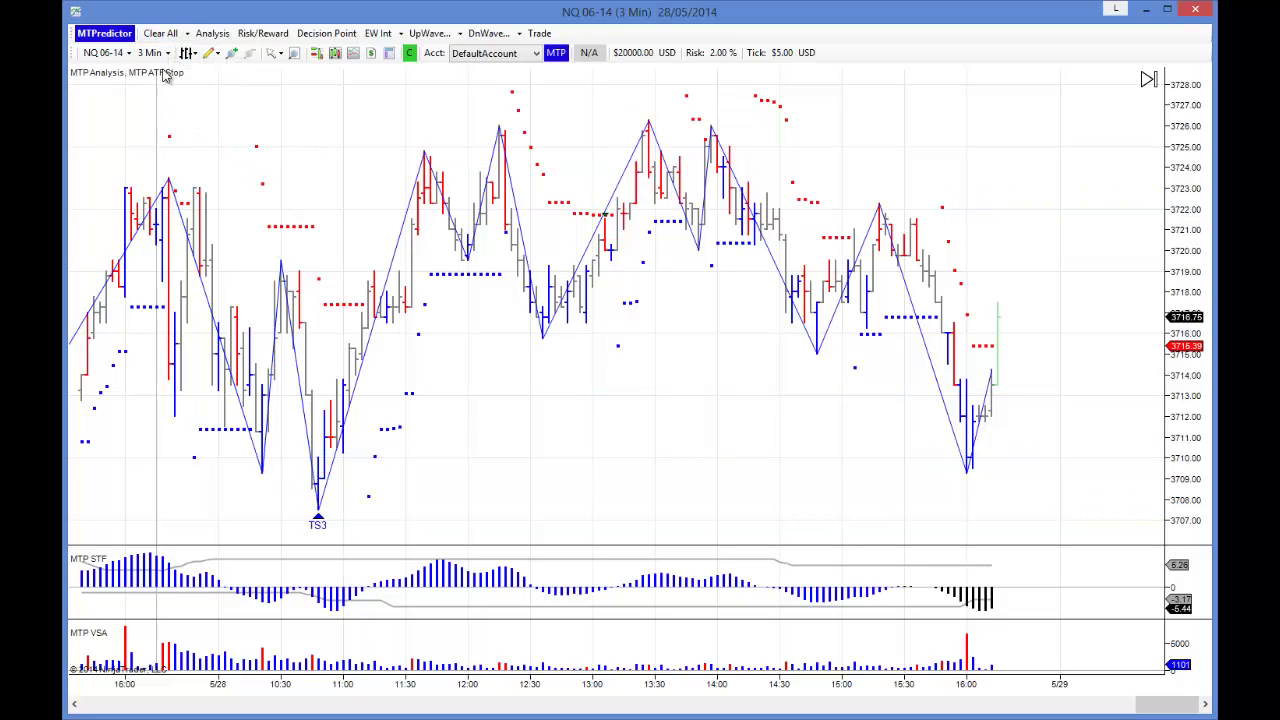
Change the NQ 06-14 chart interval from 3 Min to 15 Min and show the latest bars.
left_click(152, 52)
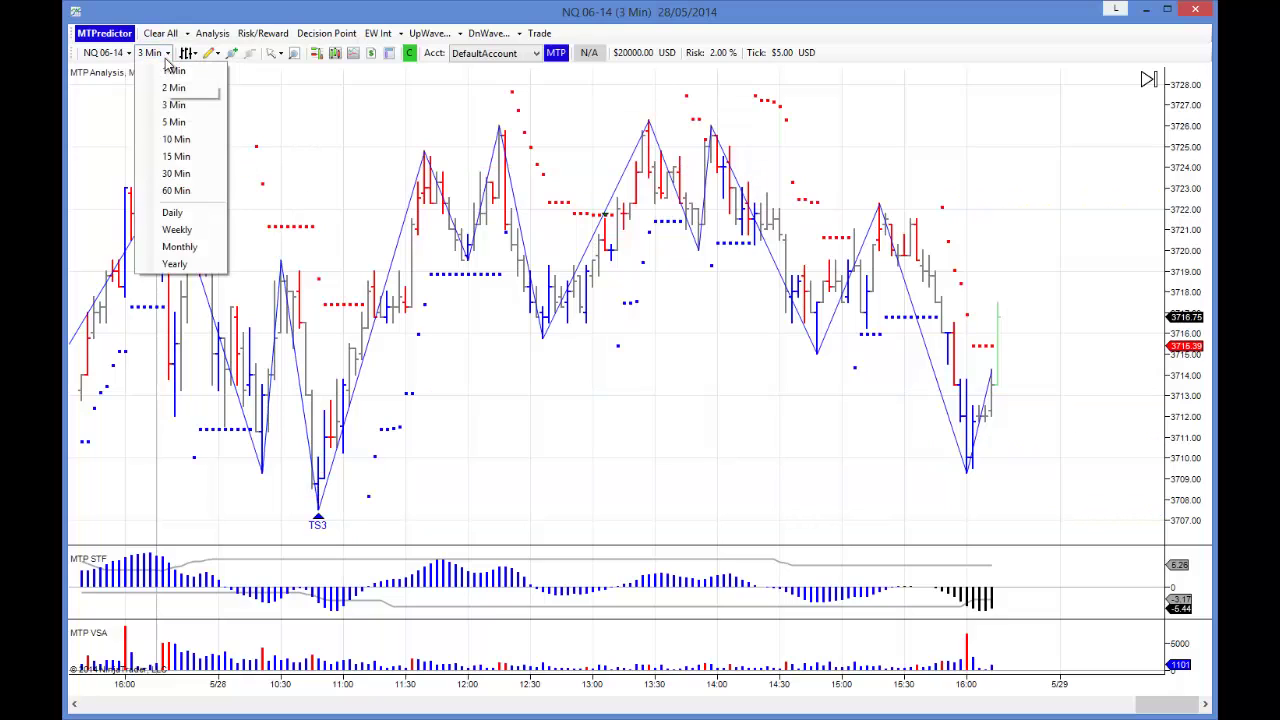
left_click(182, 158)
left_click_drag(800, 337, 425, 425)
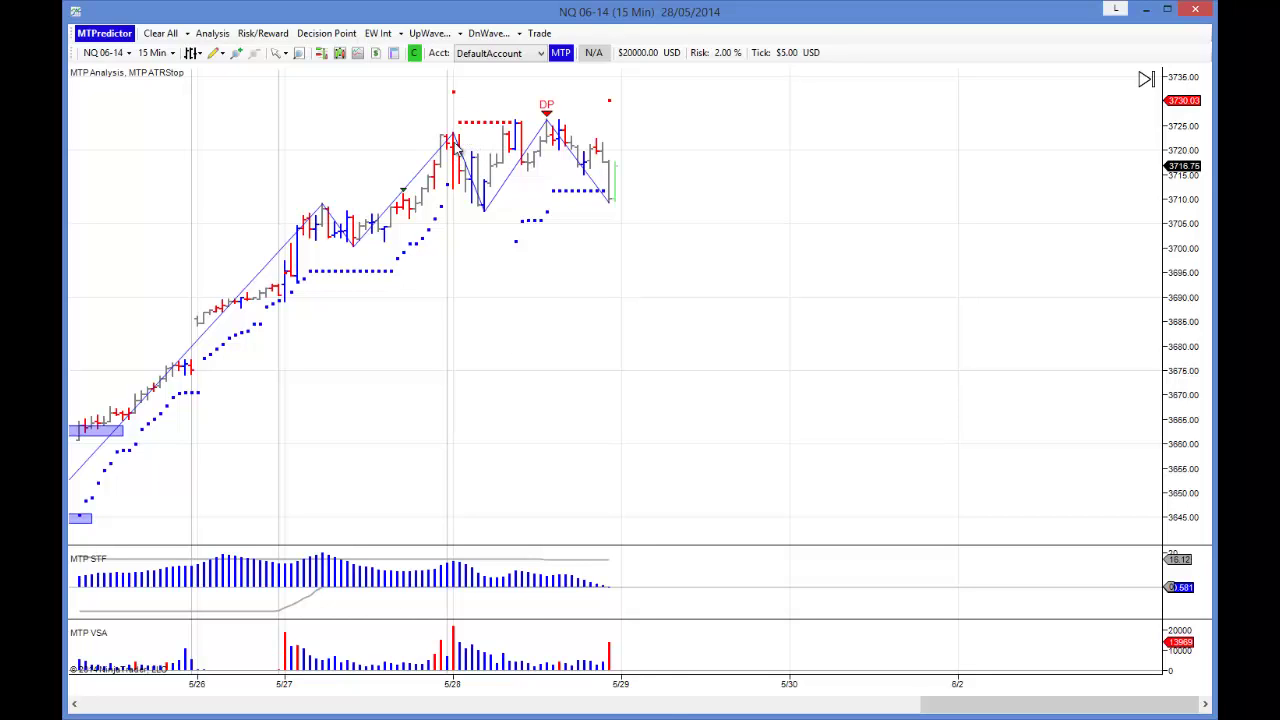
right_click(453, 141)
Place a decision-point zone at the DP high near 3726 and slide it over the recent bars.
left_click(510, 220)
left_click_drag(508, 122, 620, 120)
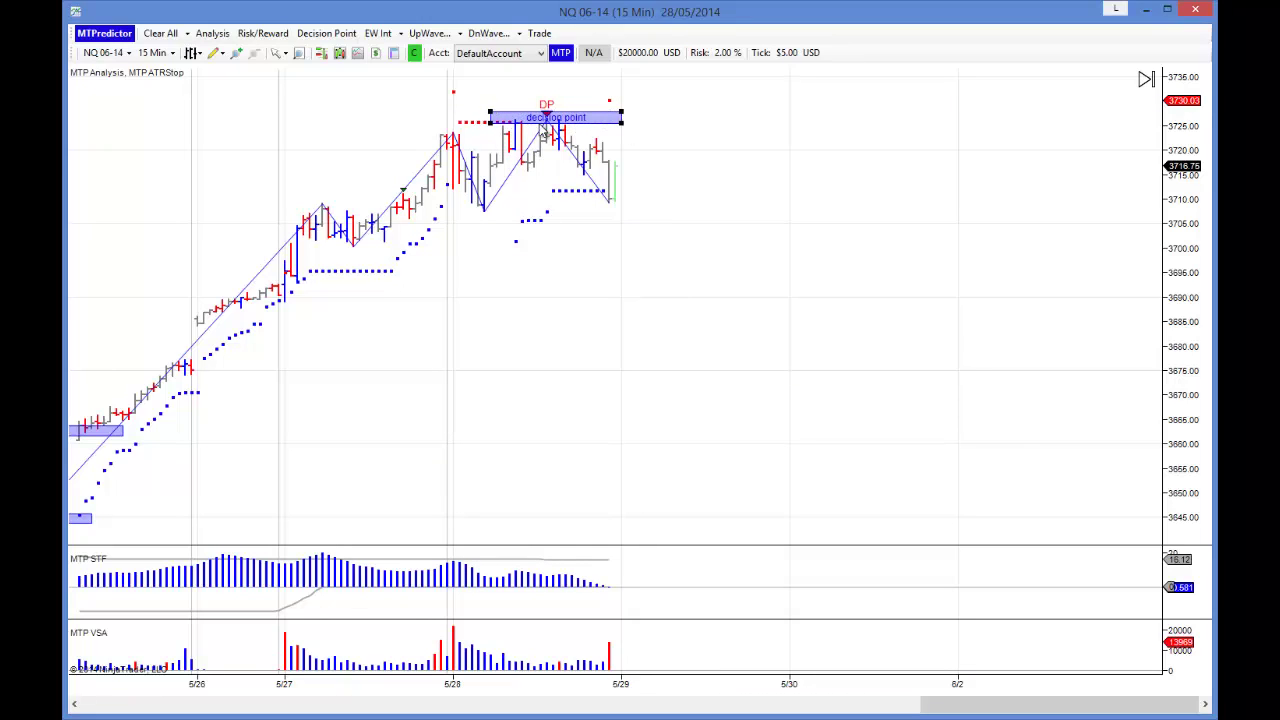
left_click(535, 340)
Add a second decision-point zone near the low, then delete it again.
right_click(486, 218)
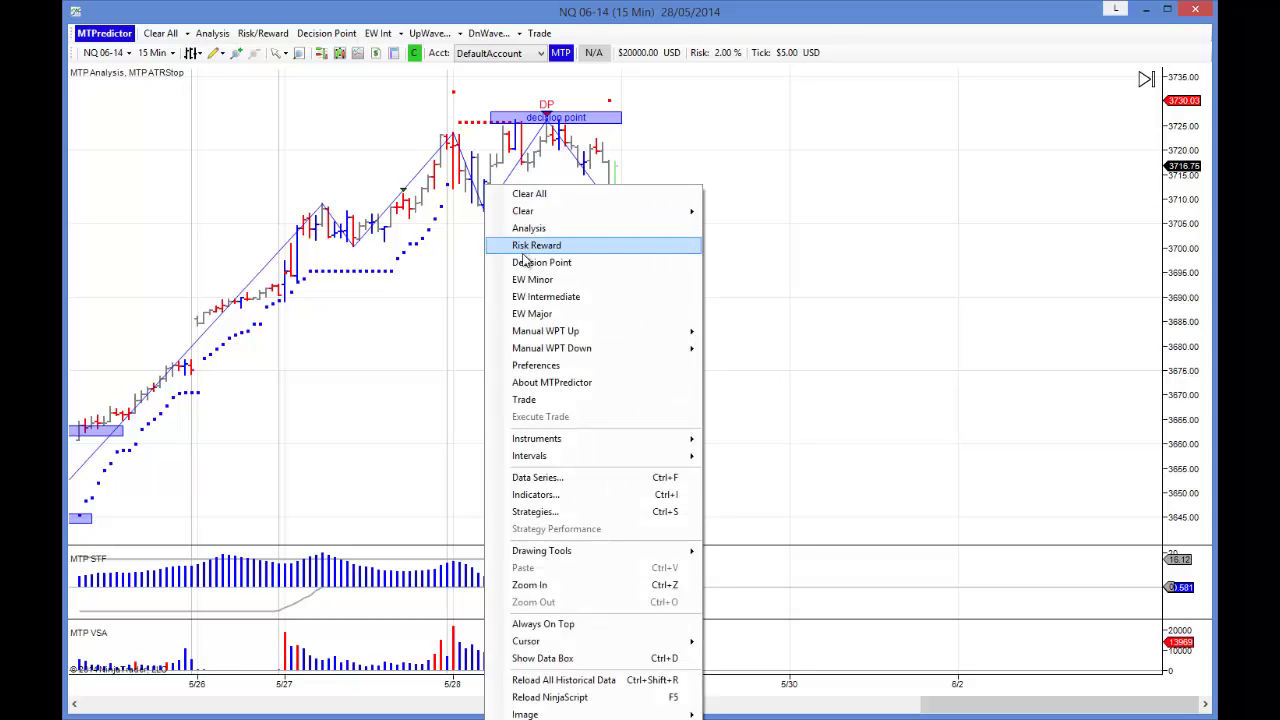
left_click(568, 263)
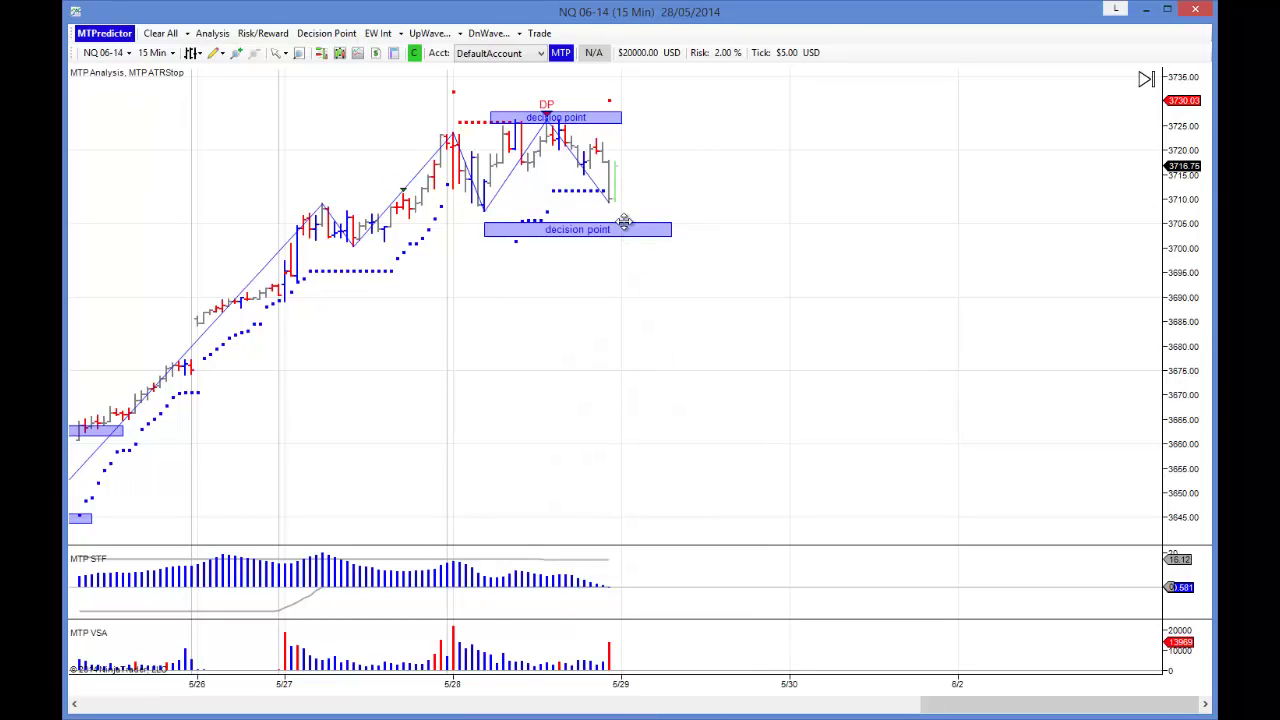
left_click_drag(626, 230, 724, 220)
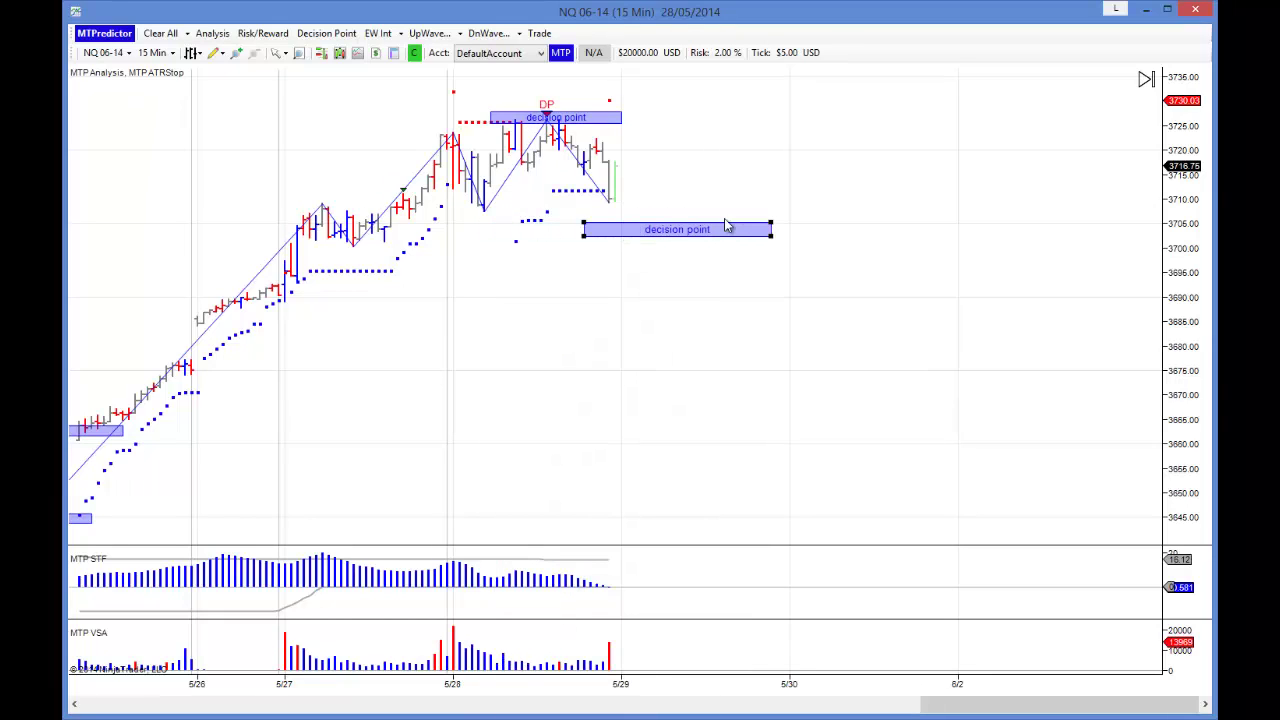
left_click(617, 230)
key("Delete")
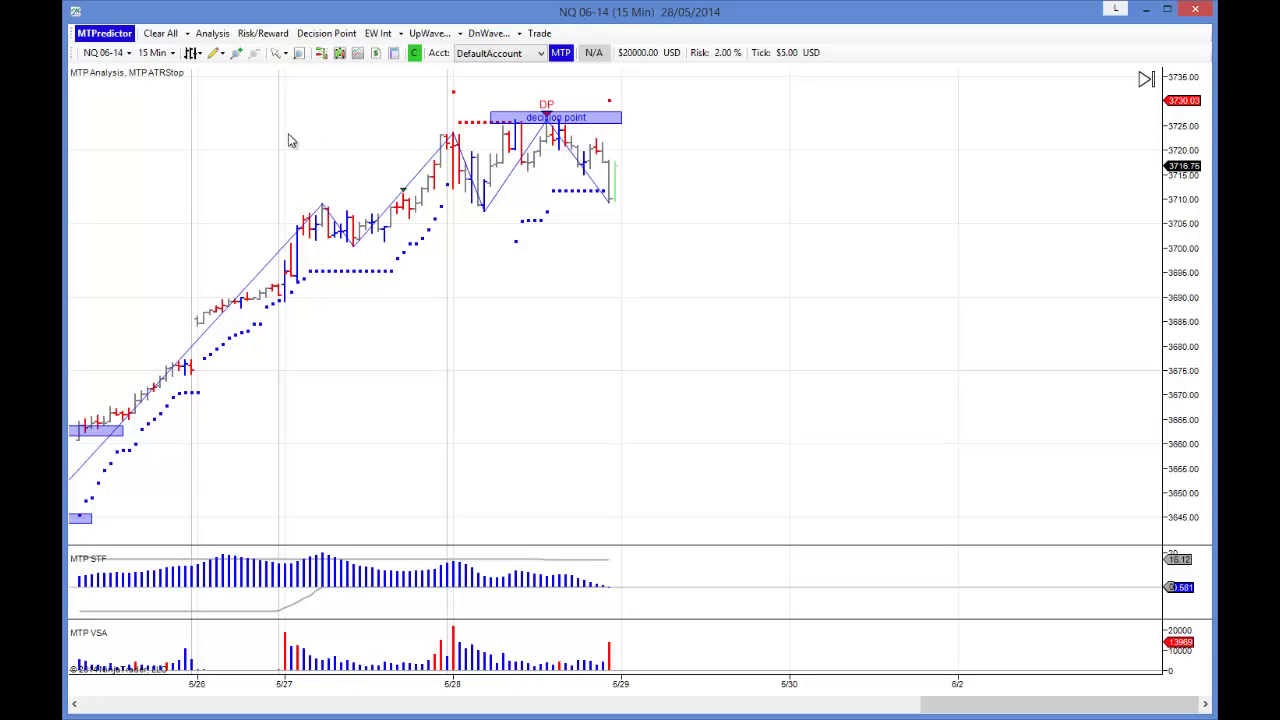
Return to 3-minute bars and draw Risk Reward levels and wave-c zones from the TS3 low.
left_click(156, 54)
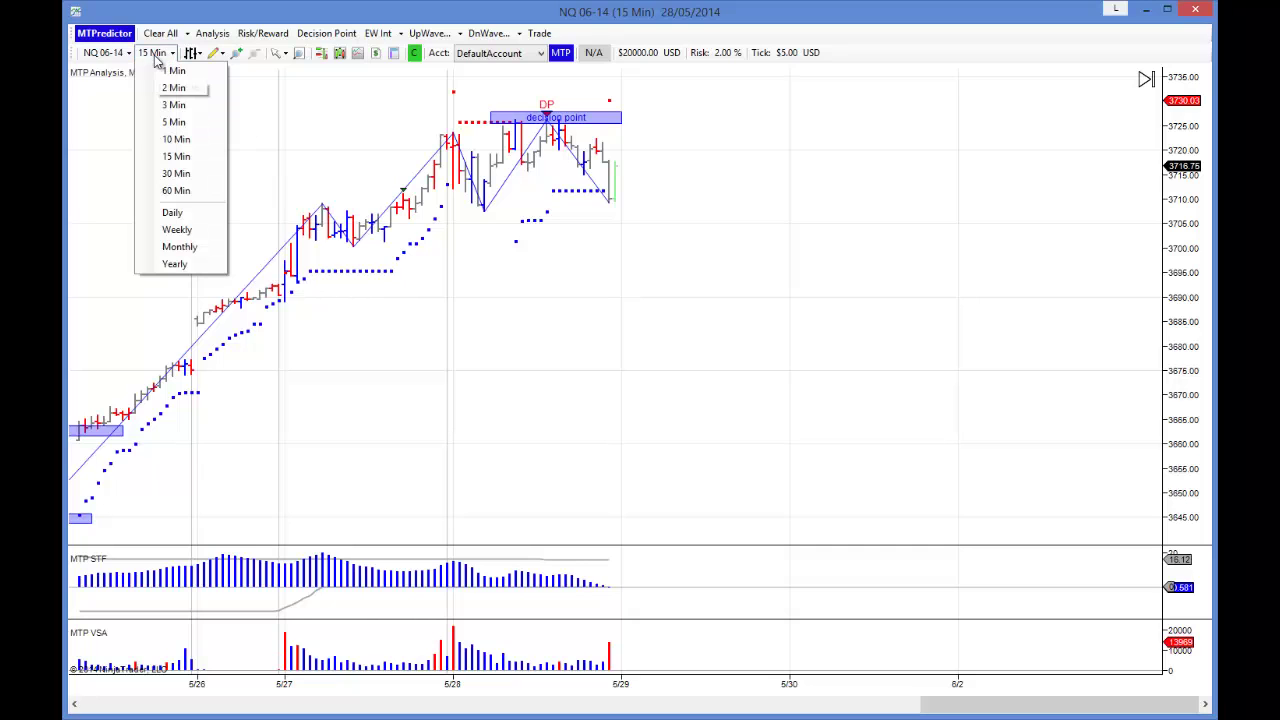
left_click(175, 105)
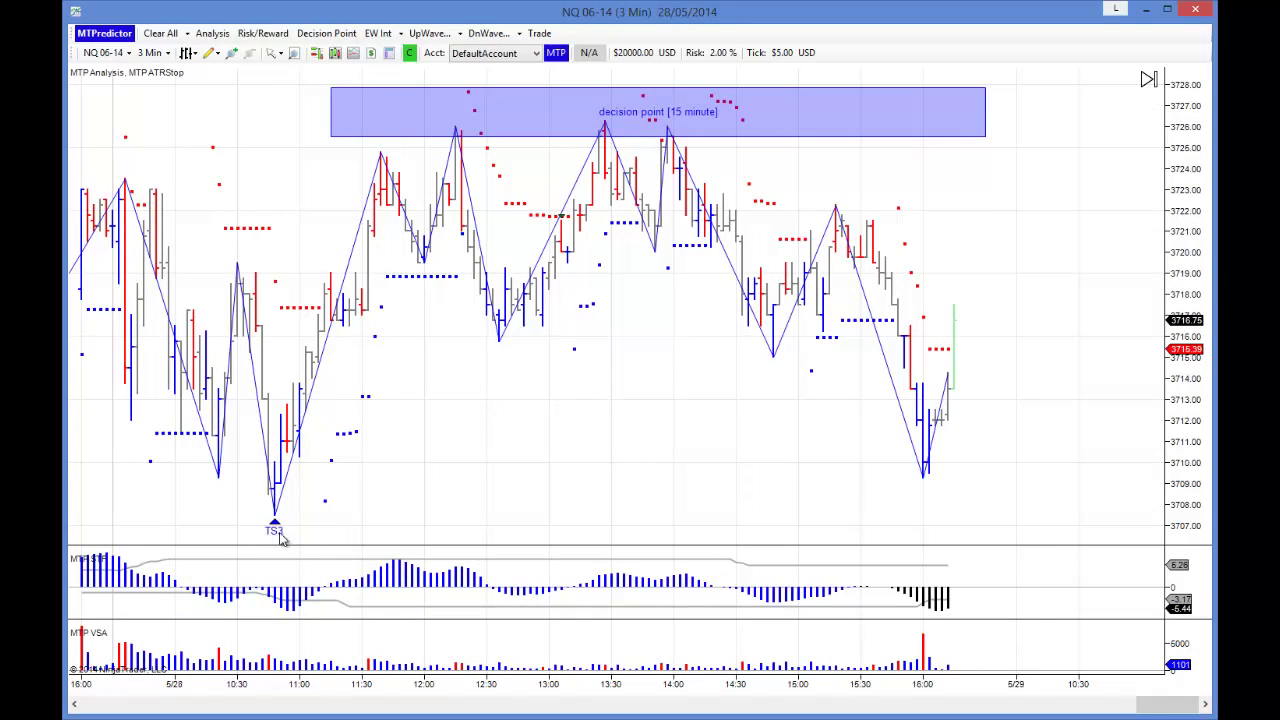
left_click_drag(357, 437, 420, 423)
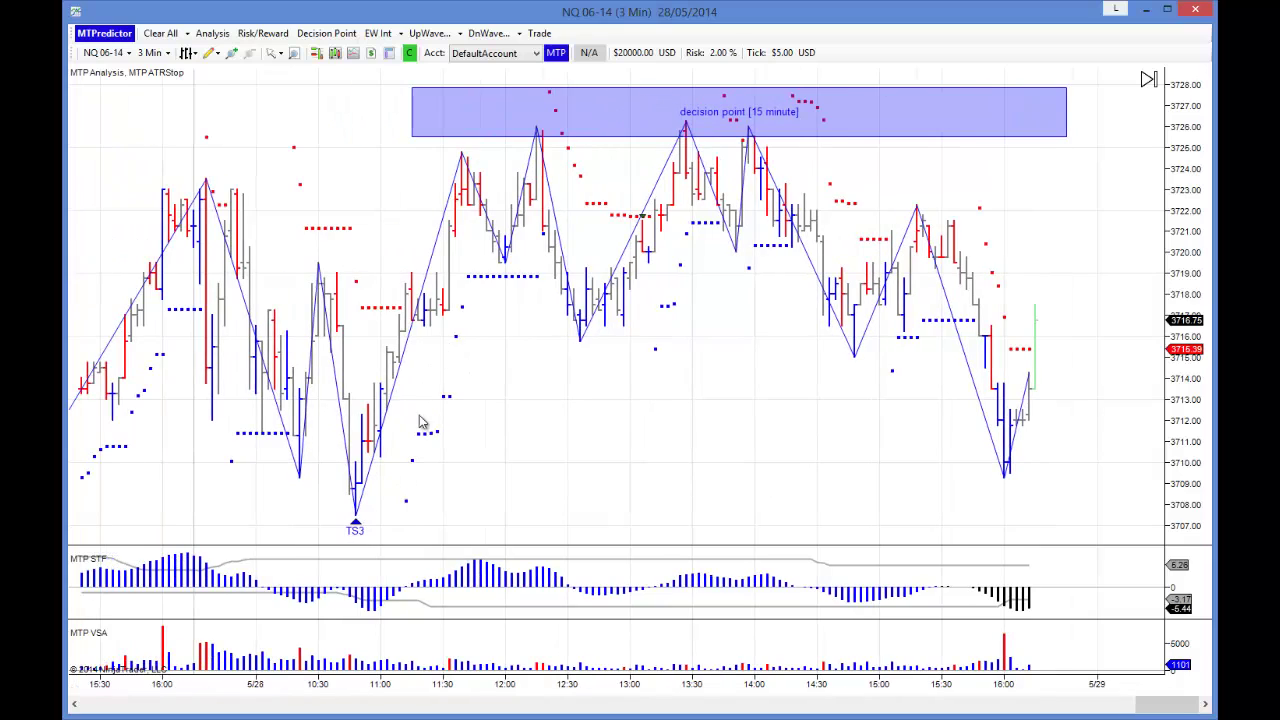
right_click(357, 497)
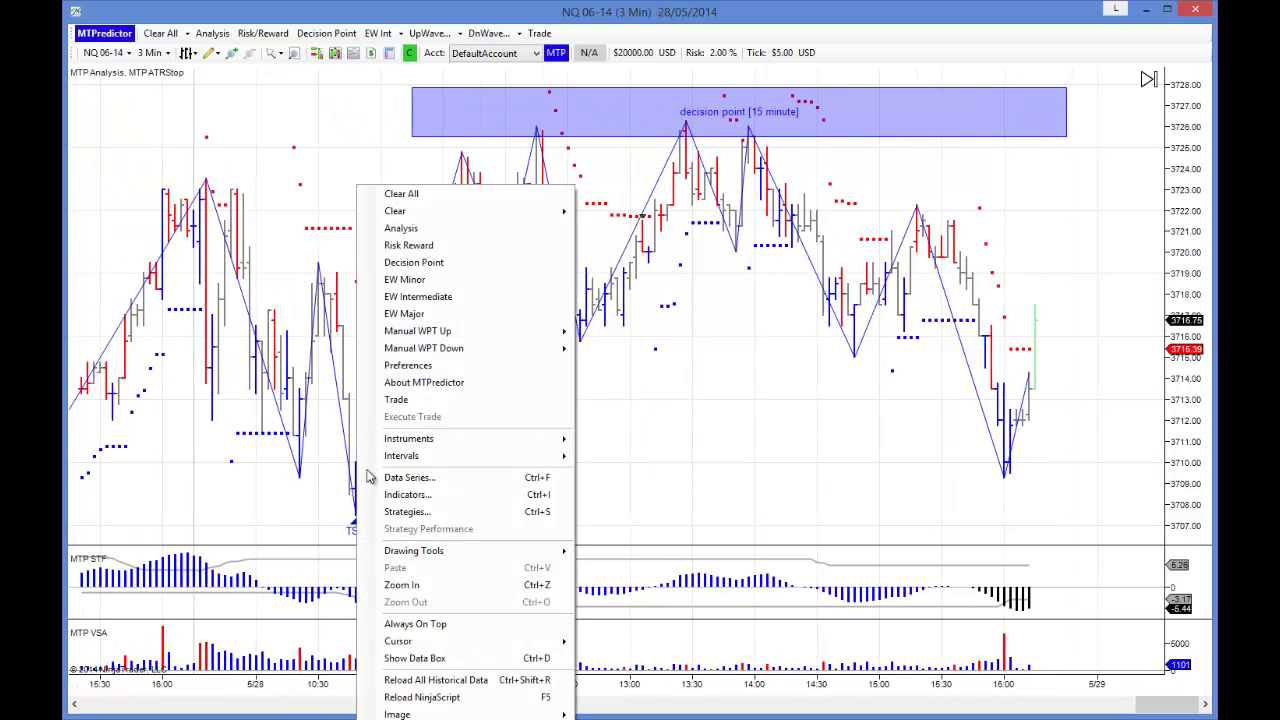
left_click(400, 246)
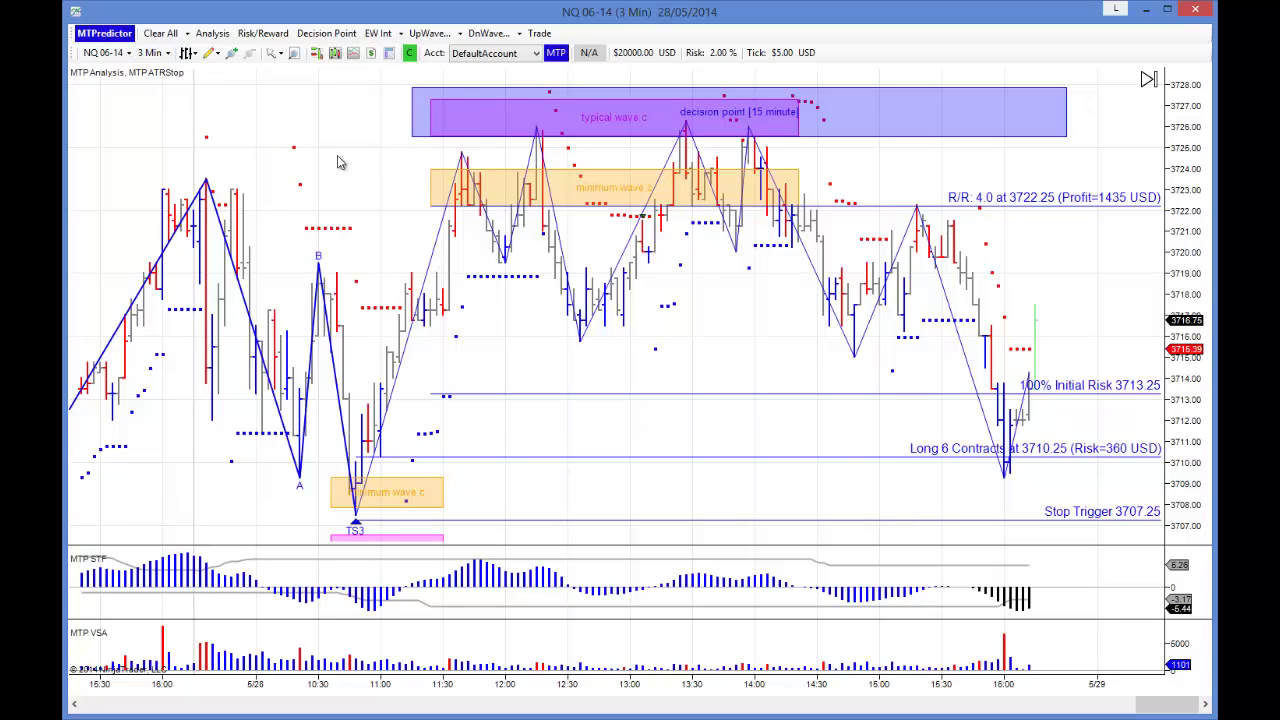
Clear the risk/reward drawings, keeping only the 'decision point [15 minute]' zone near 3726–3728.
left_click(160, 33)
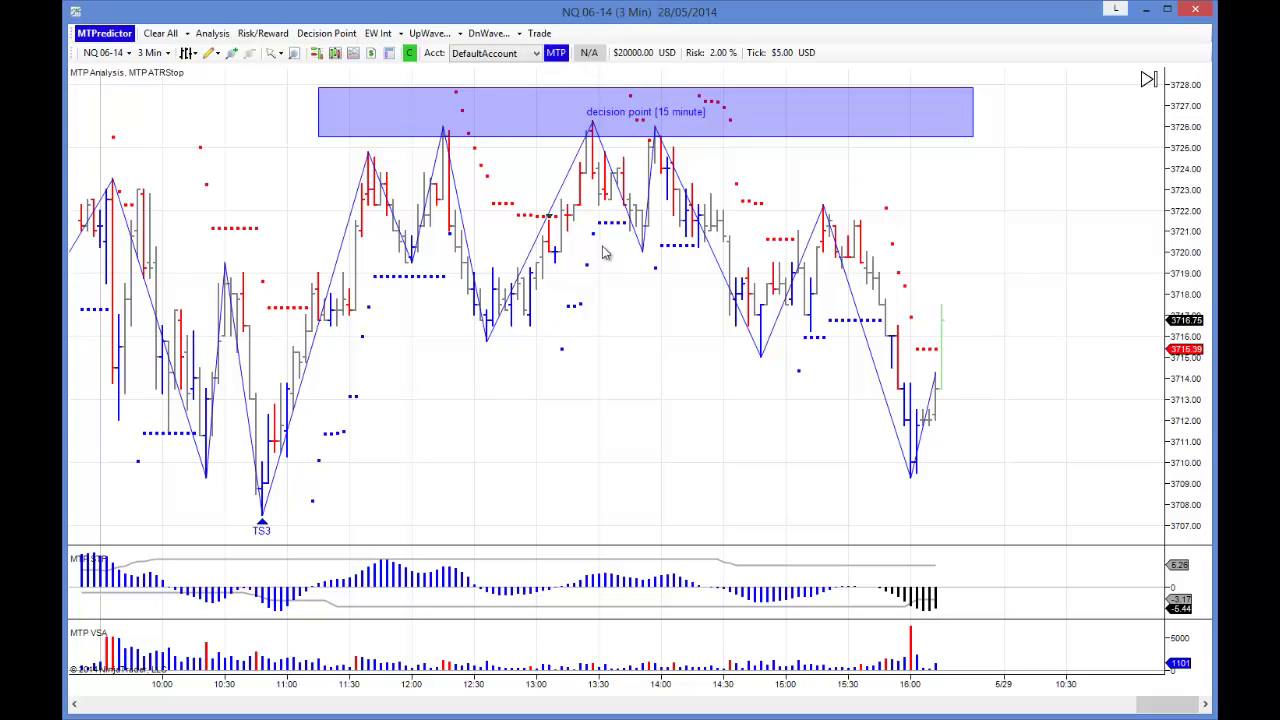
scroll(637, 389, "up", 3)
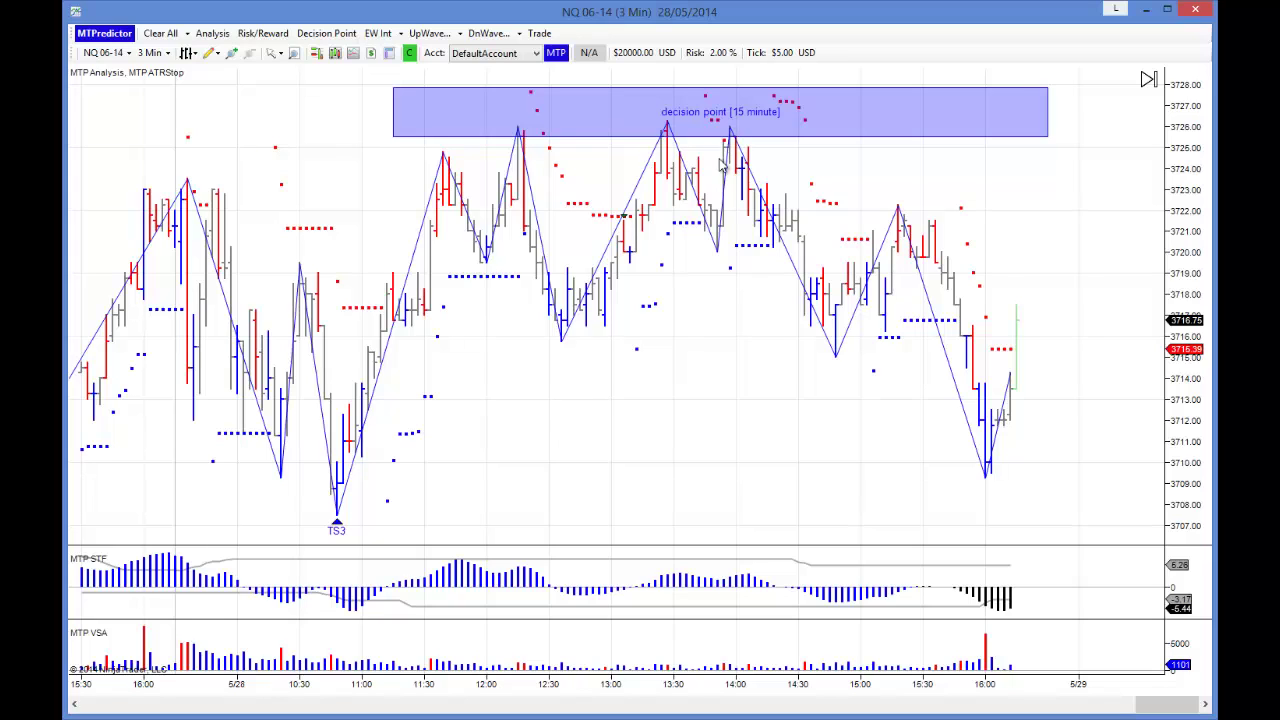
scroll(645, 433, "left", 1)
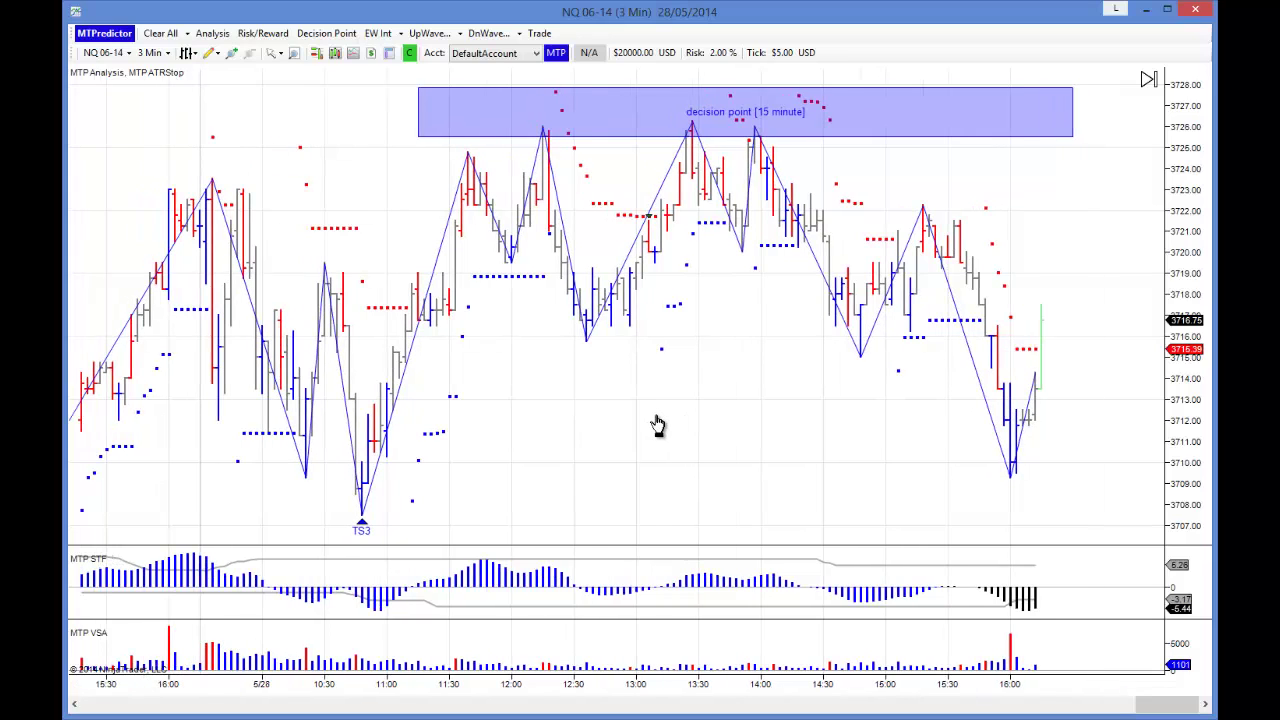
right_click(365, 480)
Redraw wave-c zones and the 3710.25 long plan (stop 3707.25, target 3722.25), compressing the price scale.
left_click(425, 229)
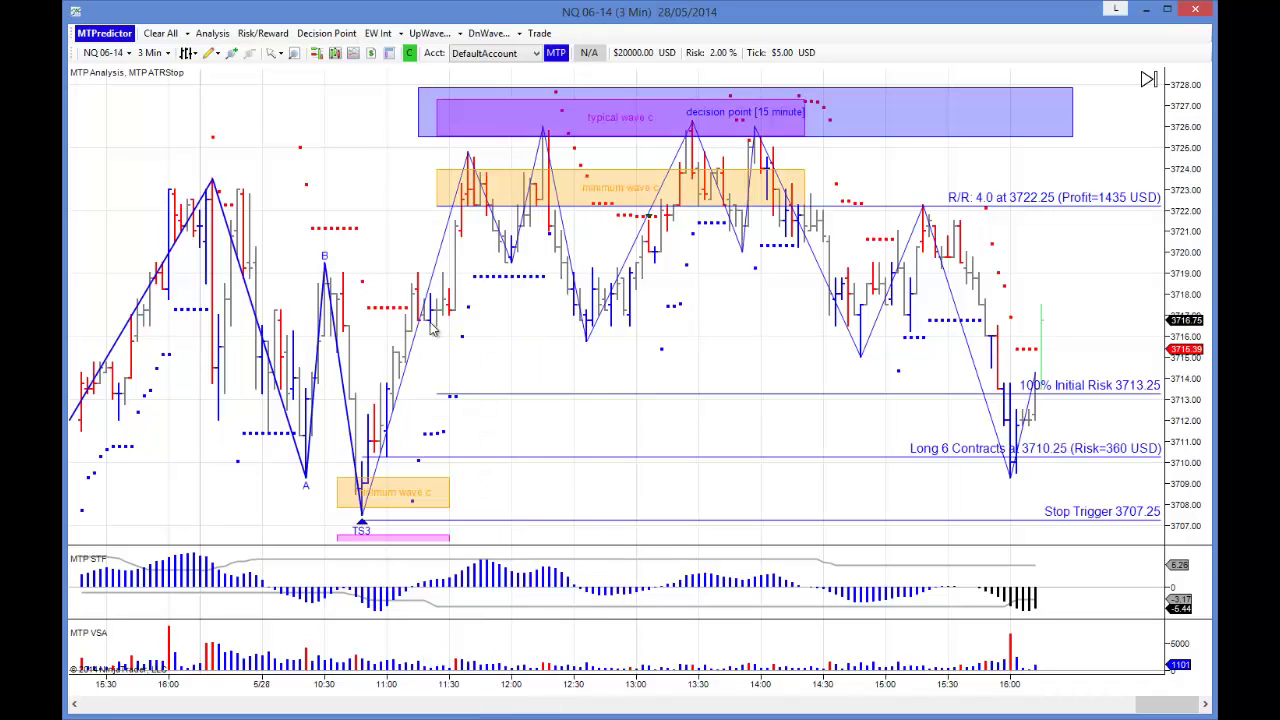
left_click_drag(1196, 478, 1196, 518)
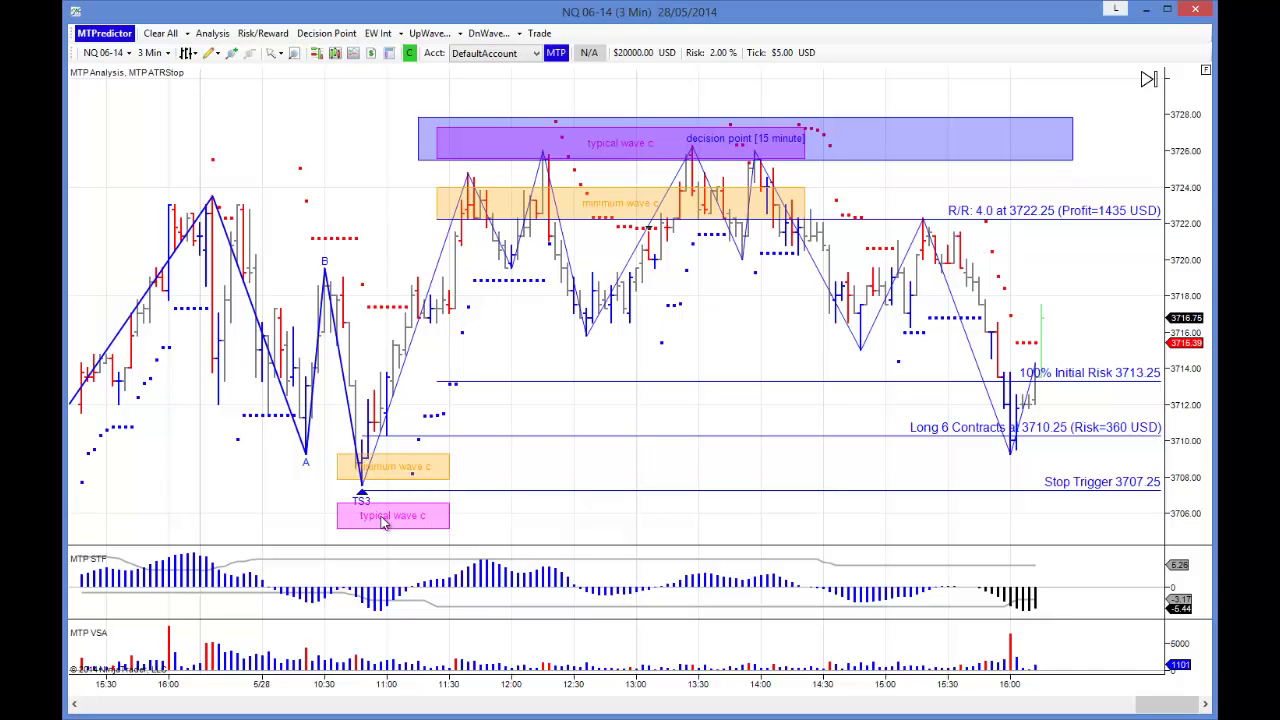
scroll(500, 411, "down", 3)
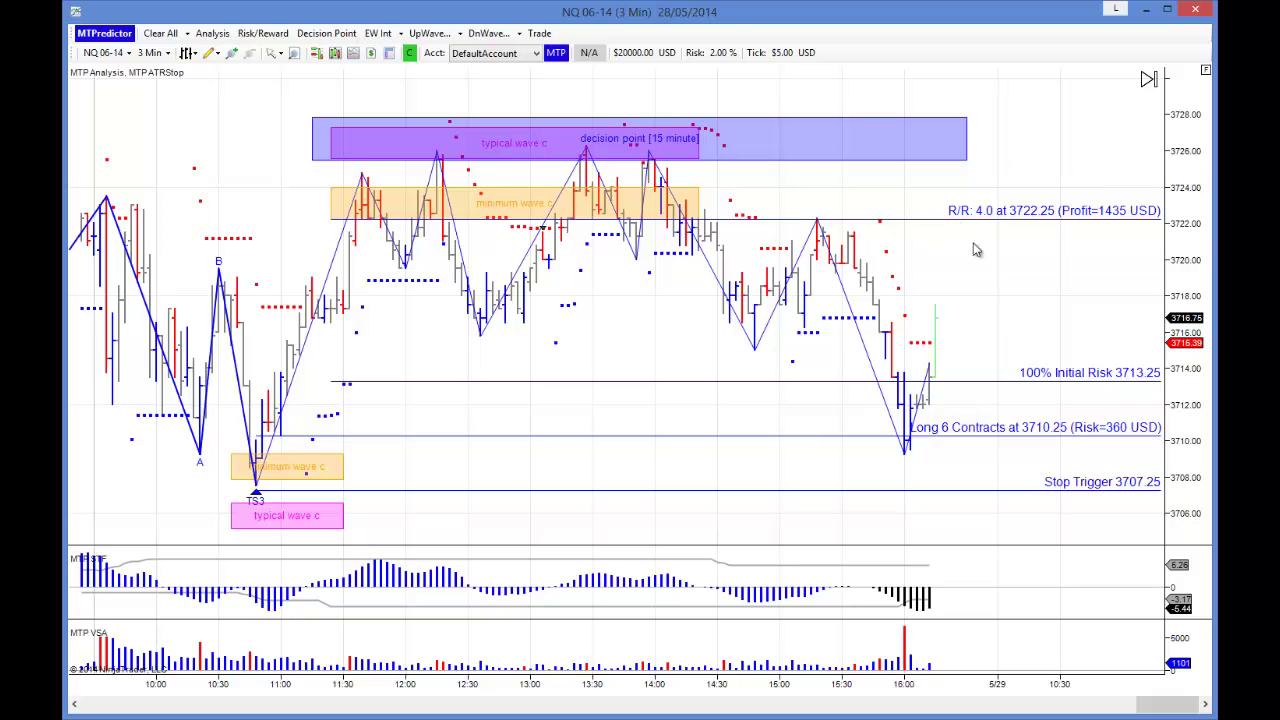
left_click_drag(629, 360, 672, 347)
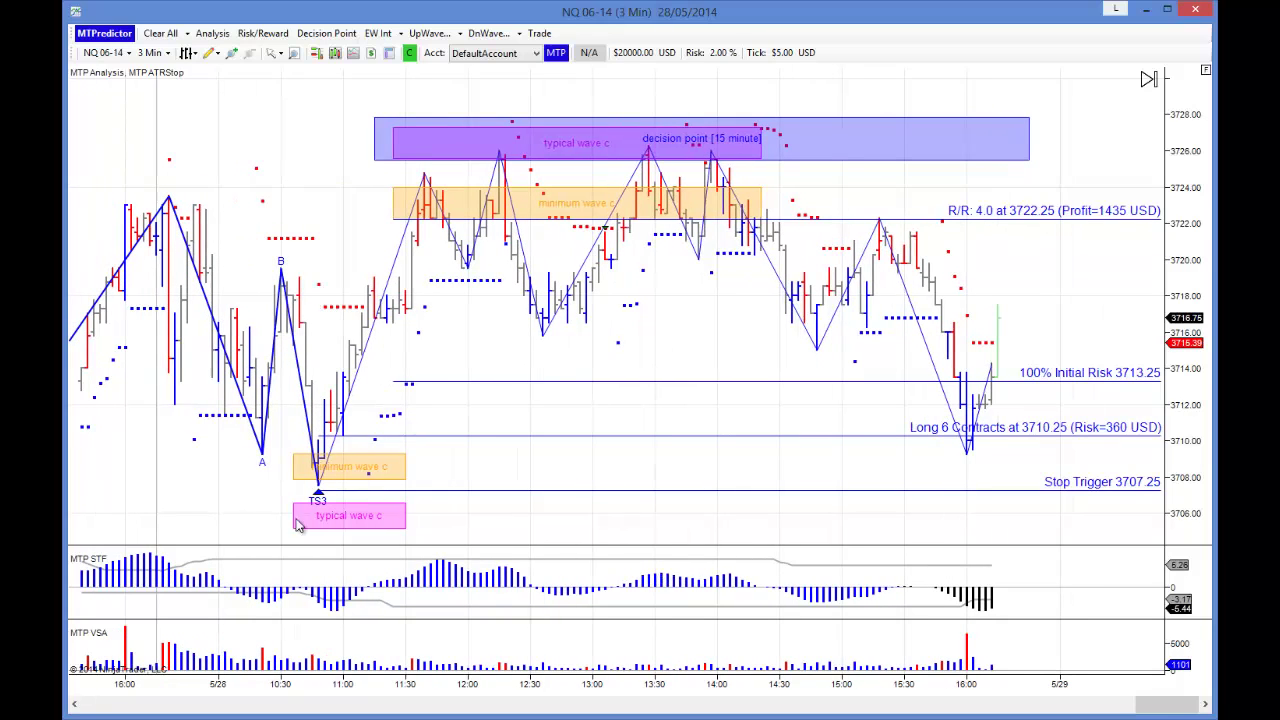